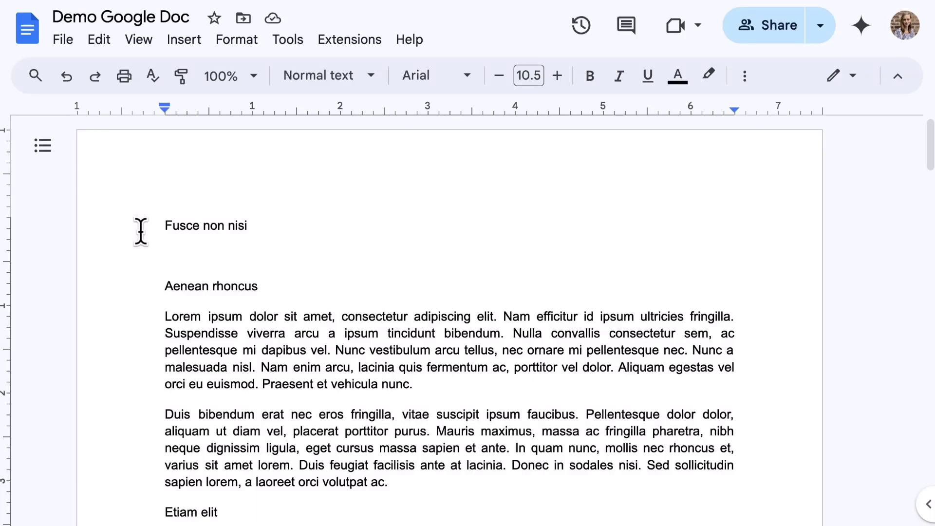
{"action": "scroll", "coordinate": [141, 230], "scroll_direction": "down", "scroll_amount": 1}
{"action": "scroll", "coordinate": [141, 231], "scroll_direction": "down", "scroll_amount": 2}
{"action": "scroll", "coordinate": [141, 231], "scroll_direction": "down", "scroll_amount": 3}
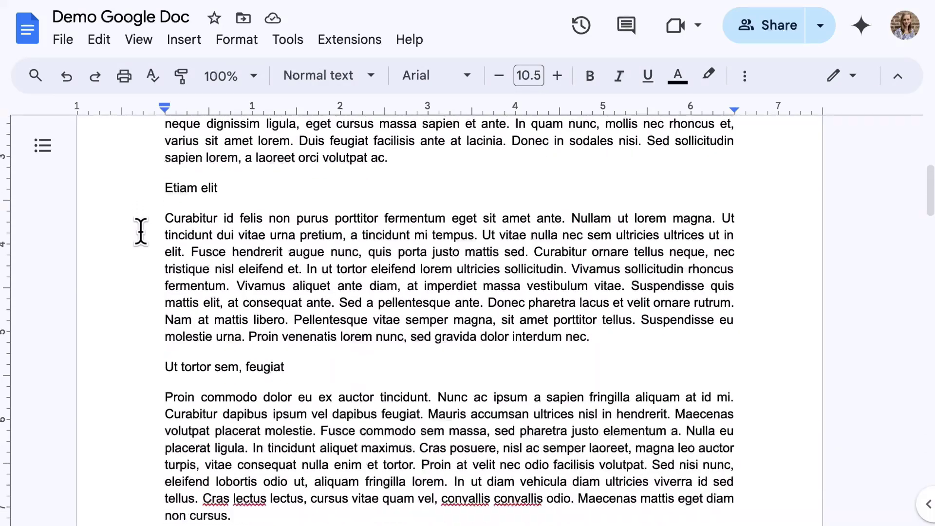
{"action": "scroll", "coordinate": [140, 230], "scroll_direction": "down", "scroll_amount": 2}
{"action": "scroll", "coordinate": [140, 231], "scroll_direction": "down", "scroll_amount": 1}
{"action": "scroll", "coordinate": [141, 231], "scroll_direction": "down", "scroll_amount": 1}
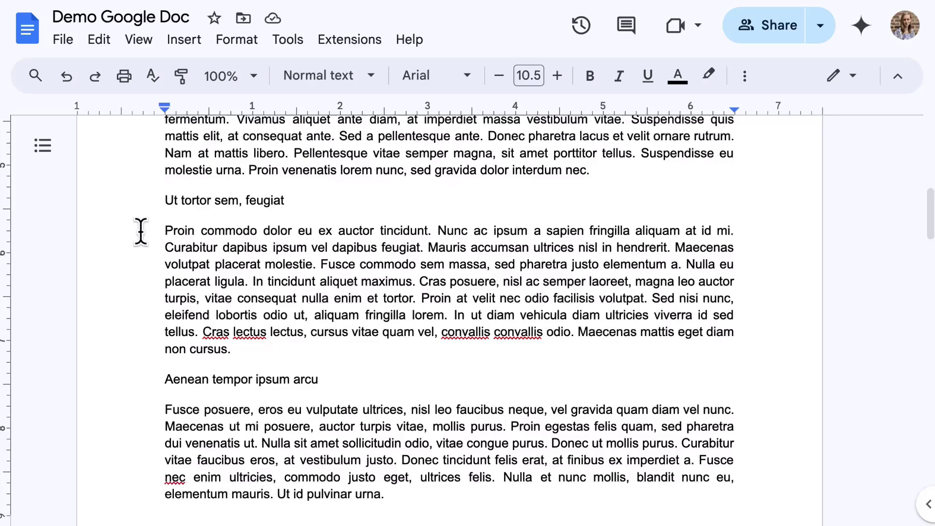
{"action": "scroll", "coordinate": [141, 231], "scroll_direction": "up", "scroll_amount": 1}
{"action": "scroll", "coordinate": [140, 231], "scroll_direction": "up", "scroll_amount": 1}
{"action": "scroll", "coordinate": [140, 230], "scroll_direction": "up", "scroll_amount": 3}
{"action": "scroll", "coordinate": [140, 231], "scroll_direction": "up", "scroll_amount": 2}
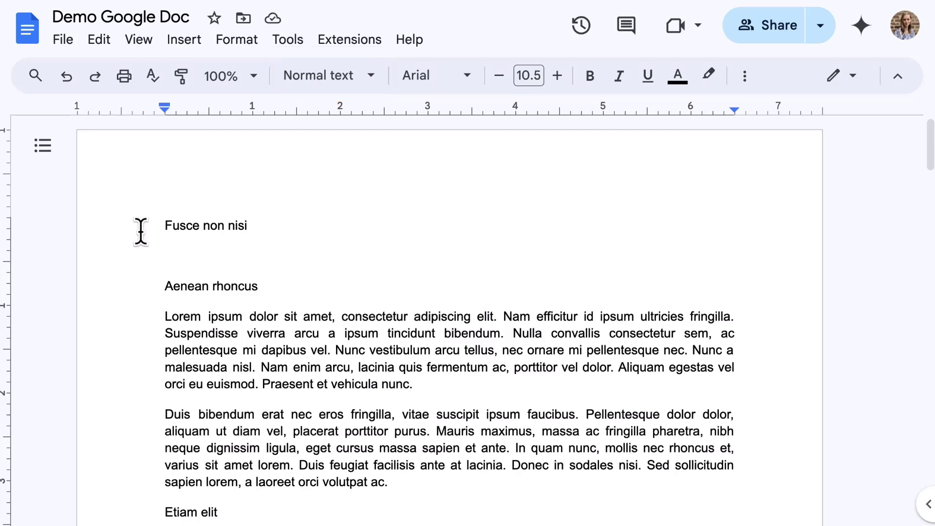
Apply the Title style to the first line, 'Fusce non nisi'
{"action": "left_click_drag", "start_coordinate": [260, 226], "coordinate": [157, 223]}
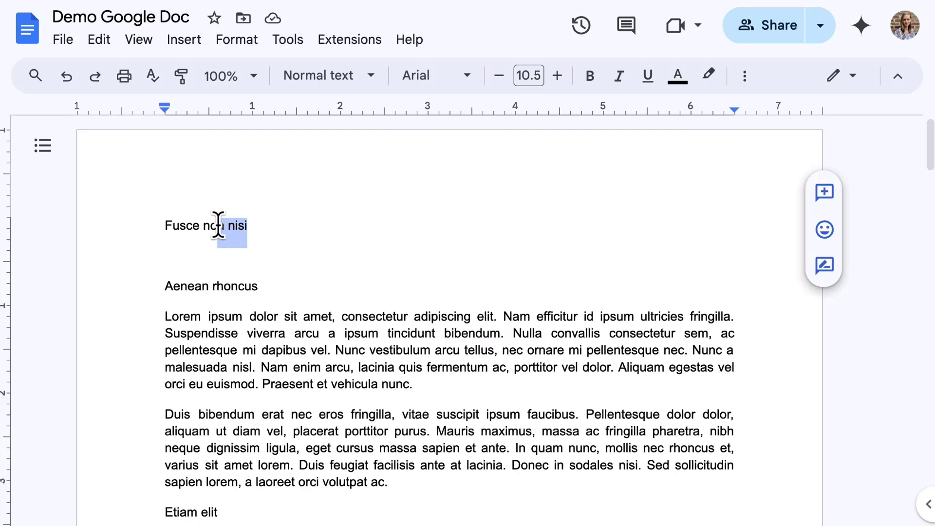
{"action": "left_click", "coordinate": [371, 77]}
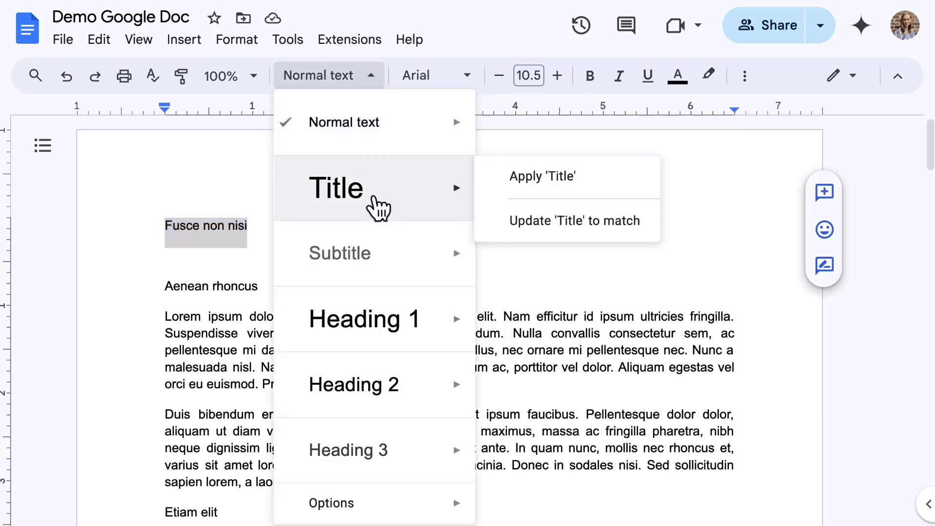
{"action": "left_click", "coordinate": [378, 209]}
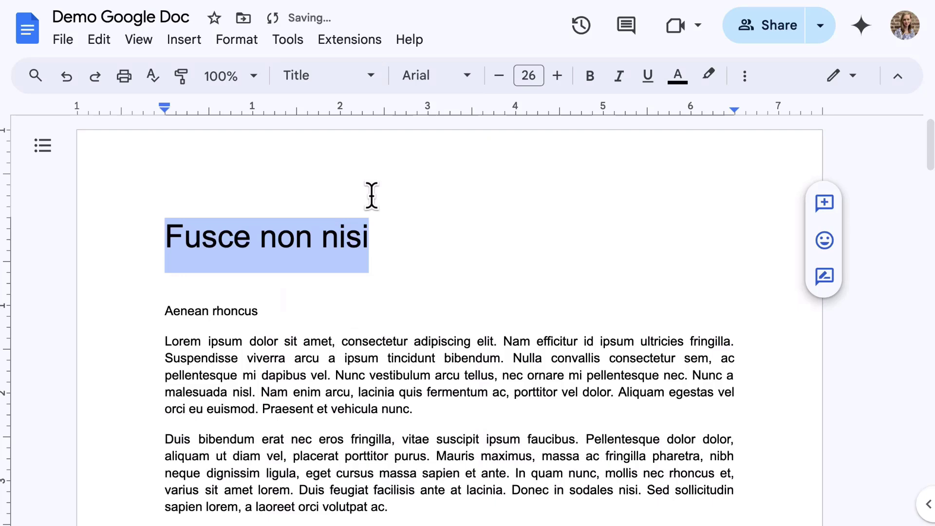
{"action": "left_click", "coordinate": [161, 312]}
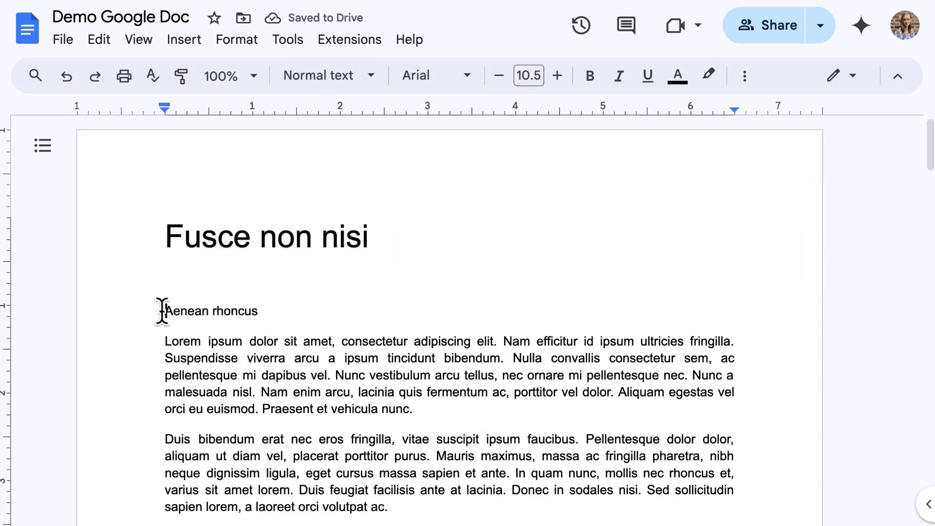
{"action": "scroll", "coordinate": [161, 313], "scroll_direction": "down", "scroll_amount": 1}
{"action": "scroll", "coordinate": [161, 313], "scroll_direction": "down", "scroll_amount": 1}
{"action": "scroll", "coordinate": [161, 313], "scroll_direction": "down", "scroll_amount": 1}
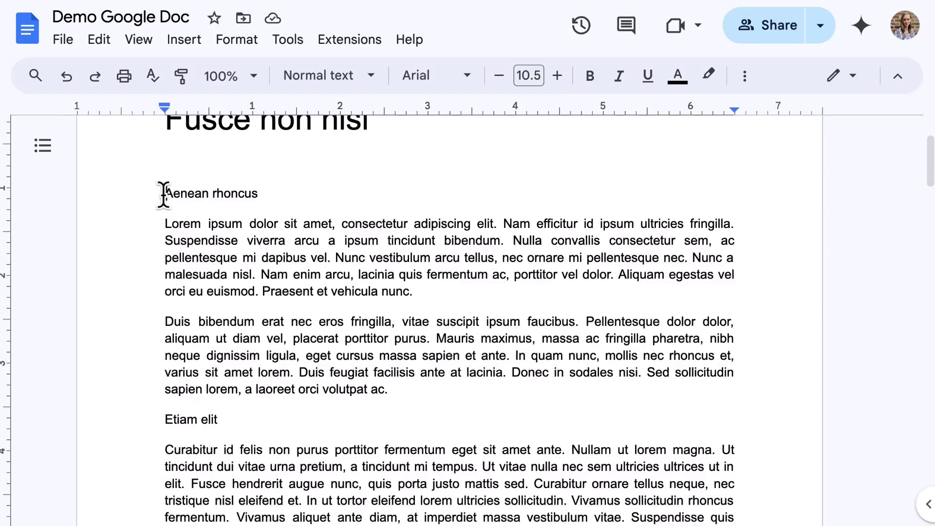
Apply Heading 1 to 'Aenean rhoncus', 'Etiam elit' and 'Integer vitae'
{"action": "left_click_drag", "start_coordinate": [164, 192], "coordinate": [256, 198]}
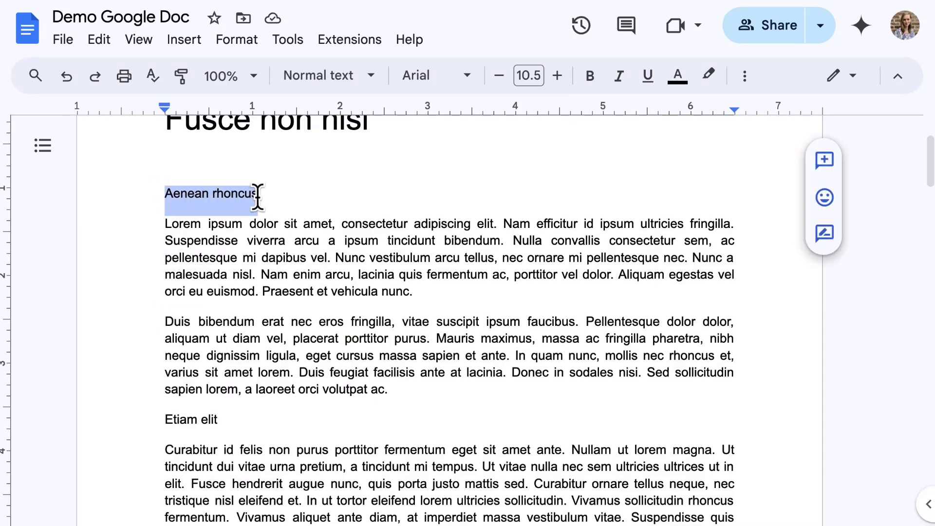
{"action": "left_click", "coordinate": [369, 81]}
{"action": "mouse_move", "coordinate": [365, 319]}
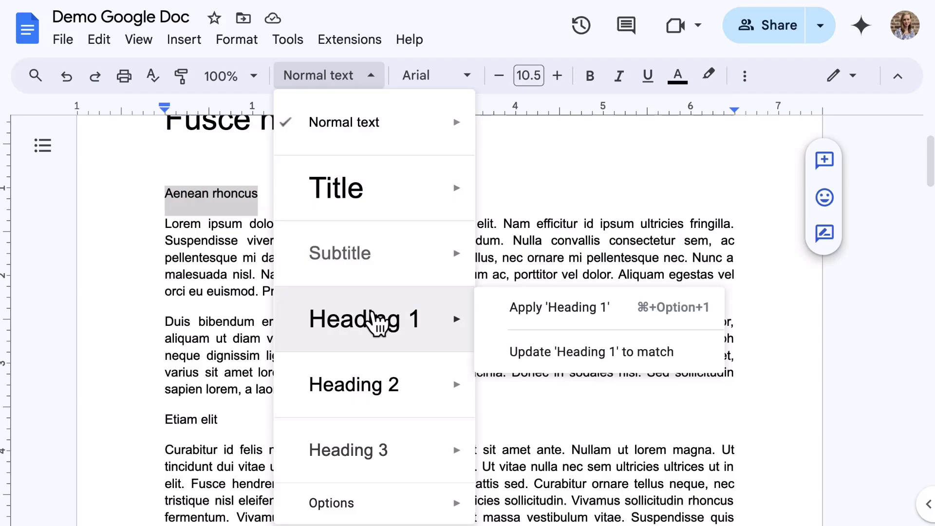
{"action": "left_click", "coordinate": [379, 328]}
{"action": "scroll", "coordinate": [372, 314], "scroll_direction": "down", "scroll_amount": 3}
{"action": "left_click_drag", "start_coordinate": [218, 339], "coordinate": [152, 338]}
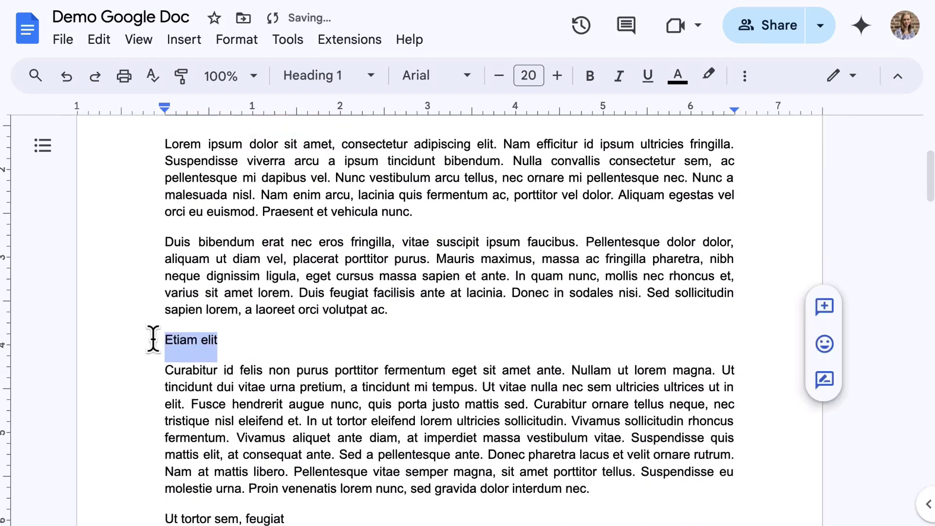
{"action": "left_click", "coordinate": [369, 75]}
{"action": "left_click", "coordinate": [368, 355]}
{"action": "scroll", "coordinate": [346, 317], "scroll_direction": "down", "scroll_amount": 5}
{"action": "scroll", "coordinate": [346, 317], "scroll_direction": "down", "scroll_amount": 5}
{"action": "left_click_drag", "start_coordinate": [236, 285], "coordinate": [121, 285]}
{"action": "left_click", "coordinate": [369, 75]}
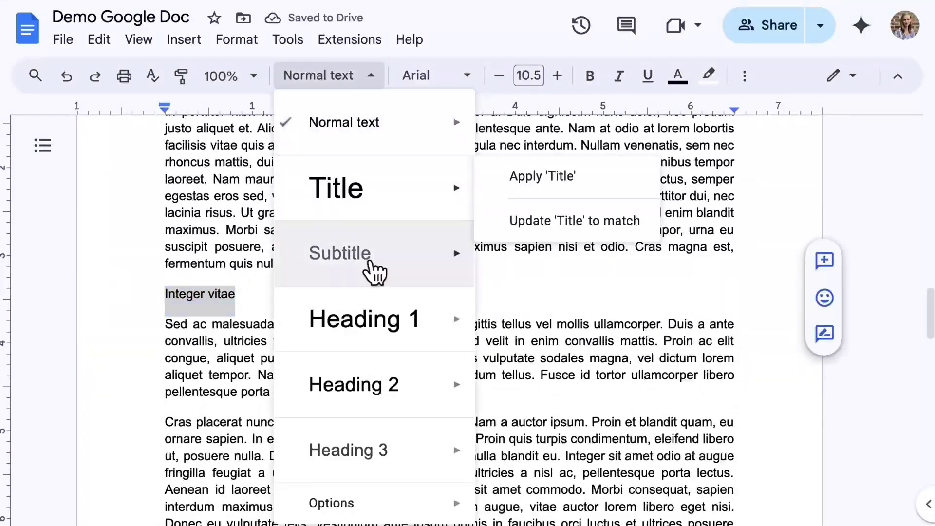
{"action": "left_click", "coordinate": [365, 319]}
{"action": "scroll", "coordinate": [313, 356], "scroll_direction": "down", "scroll_amount": 5}
{"action": "left_click_drag", "start_coordinate": [281, 300], "coordinate": [164, 300]}
{"action": "key", "text": "ctrl+alt+1"}
{"action": "scroll", "coordinate": [343, 334], "scroll_direction": "up", "scroll_amount": 15}
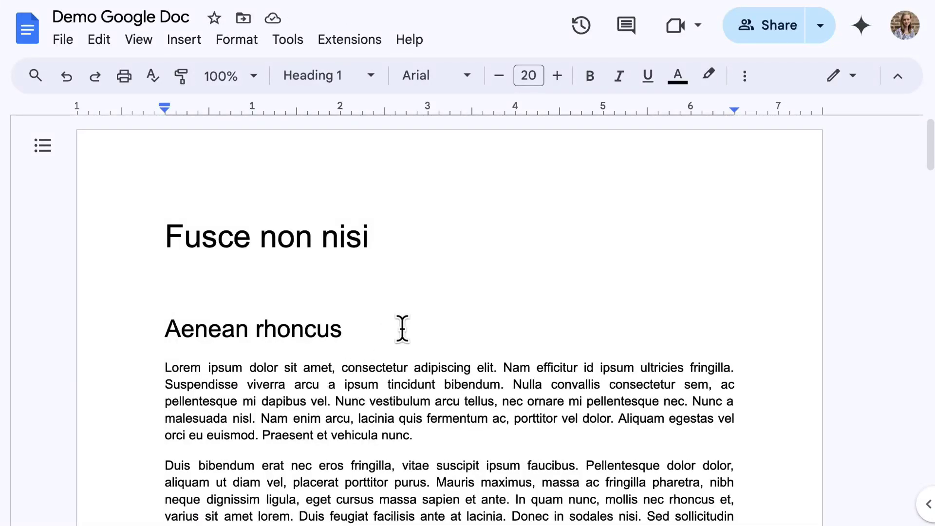
{"action": "scroll", "coordinate": [401, 328], "scroll_direction": "down", "scroll_amount": 1}
{"action": "scroll", "coordinate": [403, 328], "scroll_direction": "down", "scroll_amount": 3}
{"action": "scroll", "coordinate": [402, 328], "scroll_direction": "down", "scroll_amount": 1}
{"action": "scroll", "coordinate": [376, 319], "scroll_direction": "down", "scroll_amount": 3}
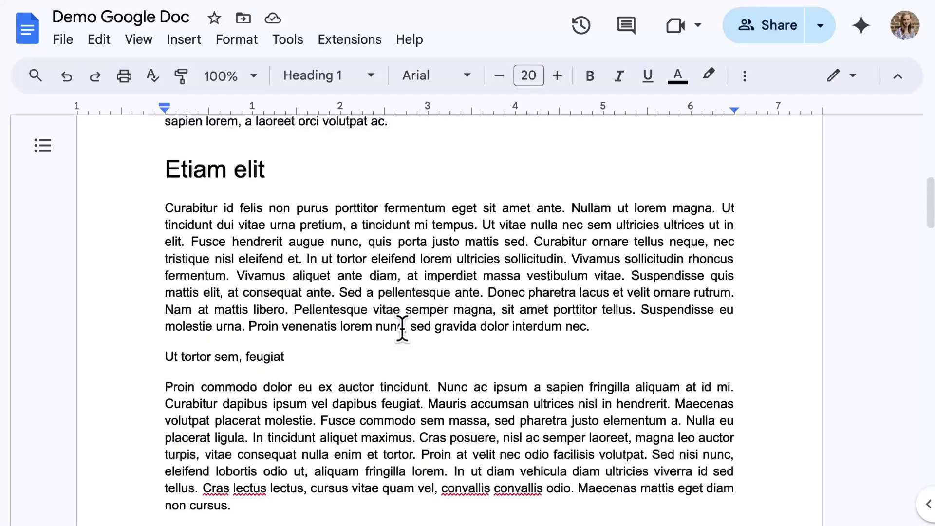
{"action": "scroll", "coordinate": [402, 329], "scroll_direction": "down", "scroll_amount": 1}
{"action": "scroll", "coordinate": [397, 317], "scroll_direction": "down", "scroll_amount": 1}
Apply Heading 2 to 'Ut tortor sem, feugiat', 'Aenean tempor ipsum arcu' and 'Pellentesque placerat accumsan ligula'
{"action": "left_click_drag", "start_coordinate": [285, 259], "coordinate": [165, 257]}
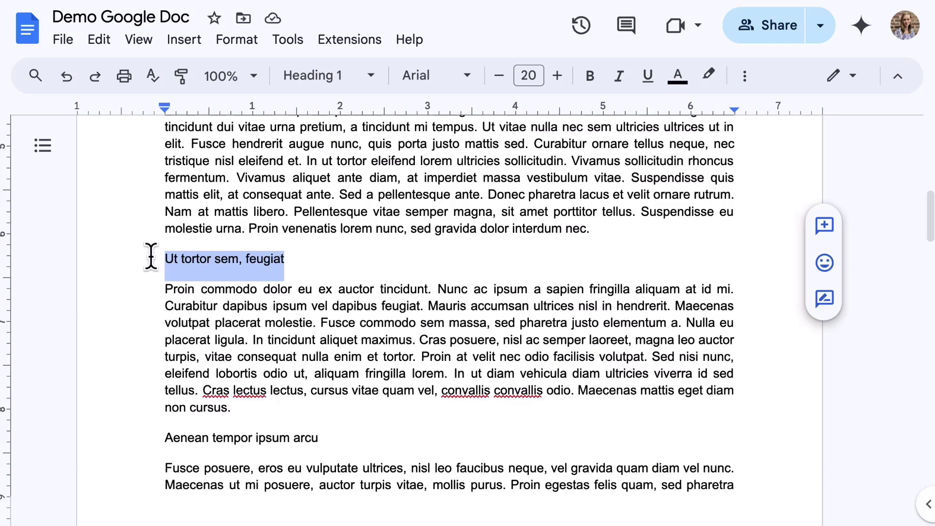
{"action": "left_click", "coordinate": [310, 78]}
{"action": "mouse_move", "coordinate": [354, 385]}
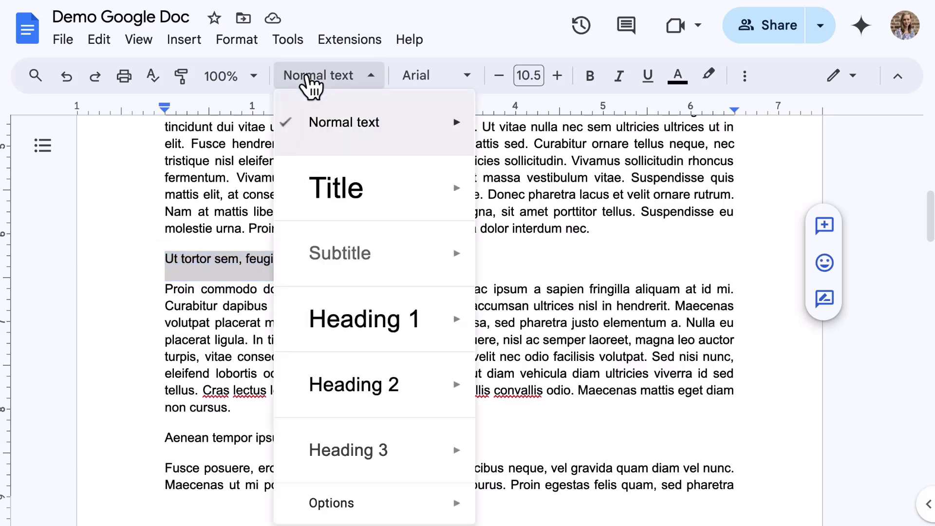
{"action": "left_click", "coordinate": [374, 398]}
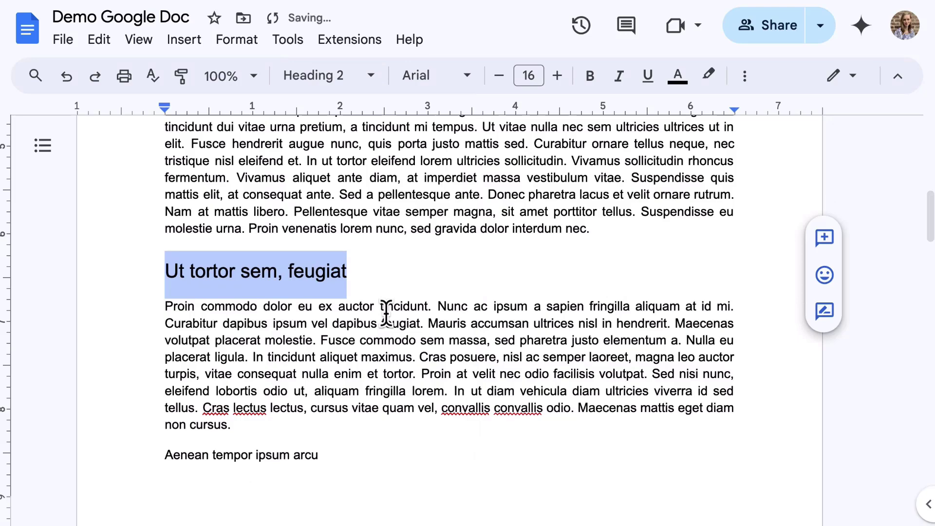
{"action": "scroll", "coordinate": [382, 319], "scroll_direction": "down", "scroll_amount": 3}
{"action": "left_click_drag", "start_coordinate": [319, 345], "coordinate": [167, 345]}
{"action": "left_click", "coordinate": [334, 77]}
{"action": "left_click", "coordinate": [365, 384]}
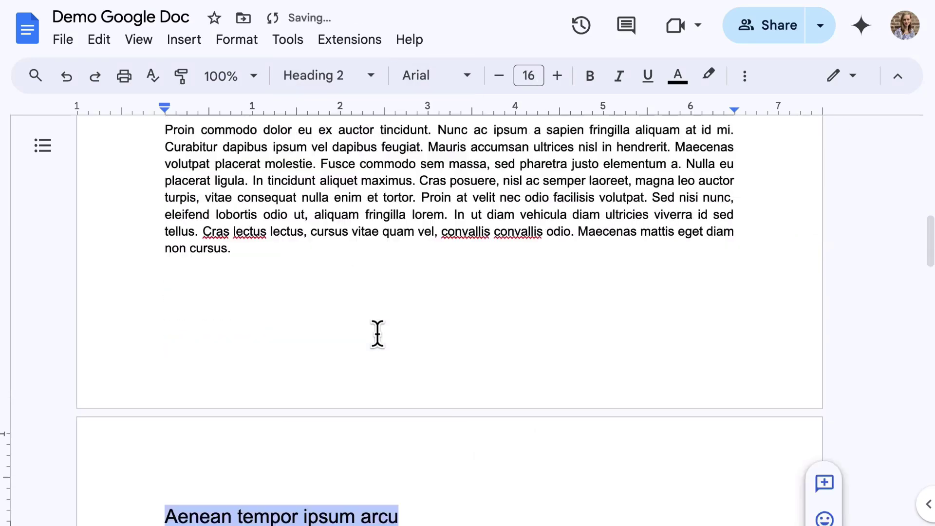
{"action": "scroll", "coordinate": [378, 334], "scroll_direction": "down", "scroll_amount": 5}
{"action": "left_click_drag", "start_coordinate": [382, 253], "coordinate": [153, 257]}
{"action": "left_click", "coordinate": [329, 75]}
{"action": "left_click", "coordinate": [382, 317]}
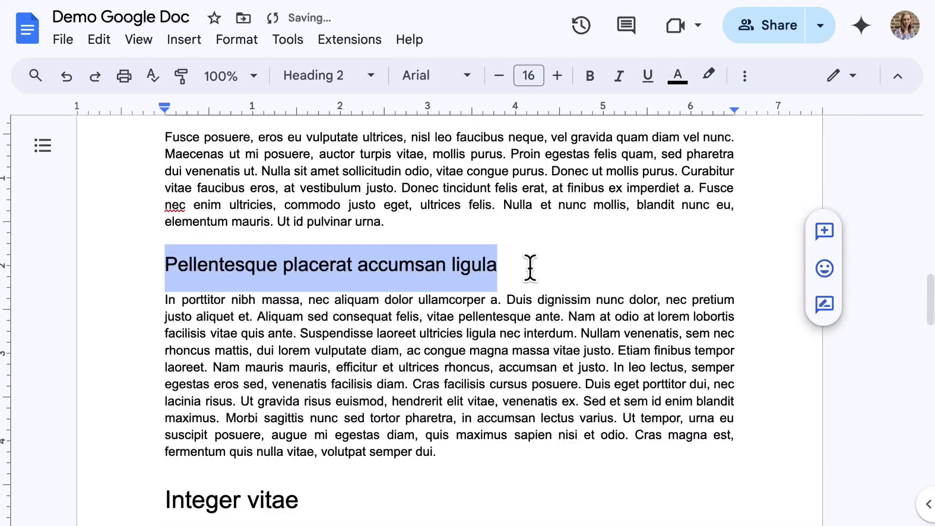
{"action": "left_click", "coordinate": [516, 252]}
{"action": "scroll", "coordinate": [467, 234], "scroll_direction": "up", "scroll_amount": 4}
{"action": "scroll", "coordinate": [468, 234], "scroll_direction": "up", "scroll_amount": 5}
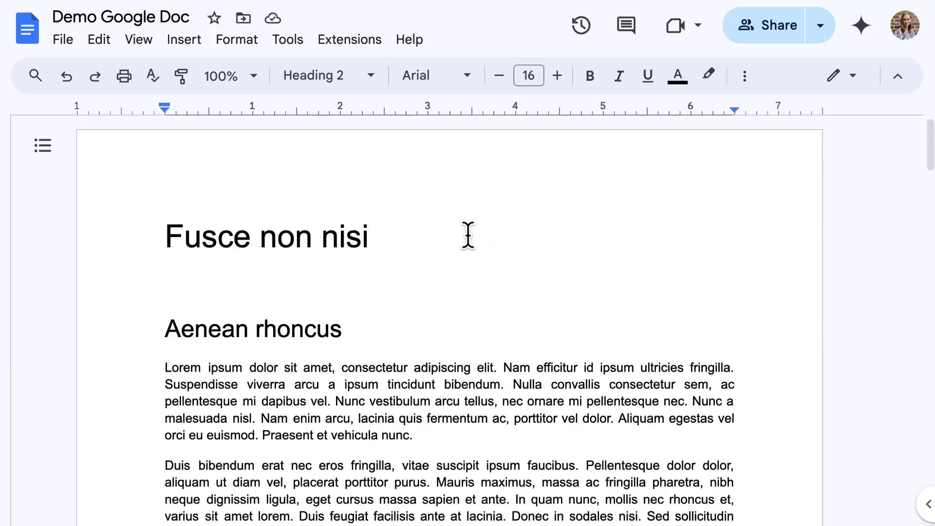
Show the document outline to check the heading levels, then hide it again
{"action": "left_click", "coordinate": [33, 148]}
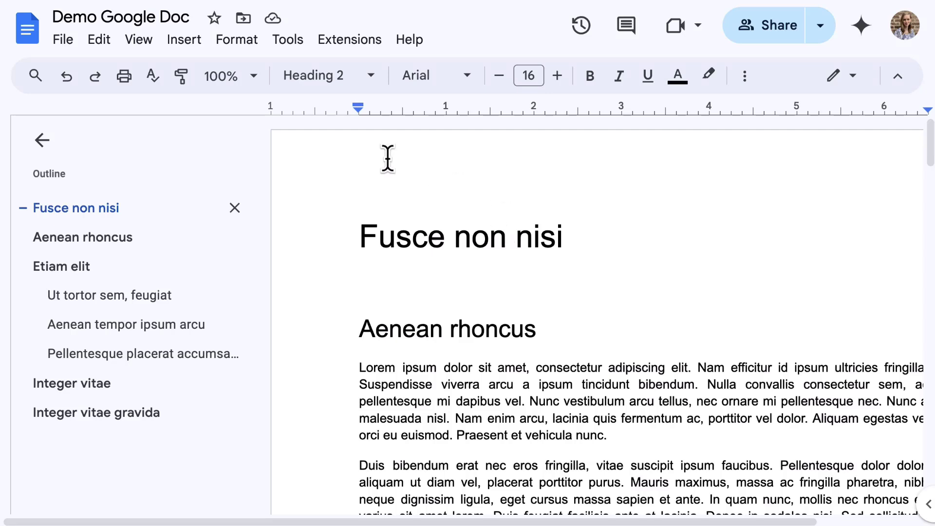
{"action": "left_click", "coordinate": [45, 144]}
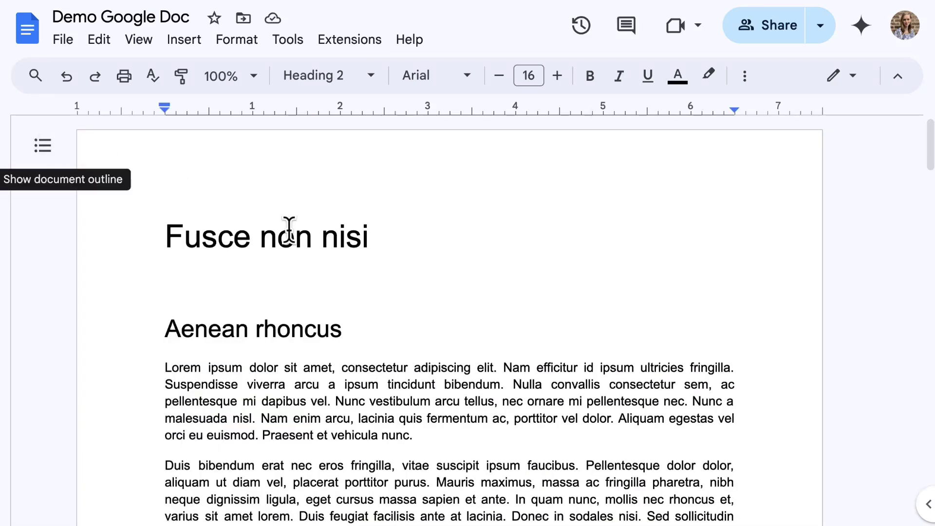
Format the 'Aenean rhoncus' heading as bold, blue Impact text
{"action": "triple_click", "coordinate": [234, 329]}
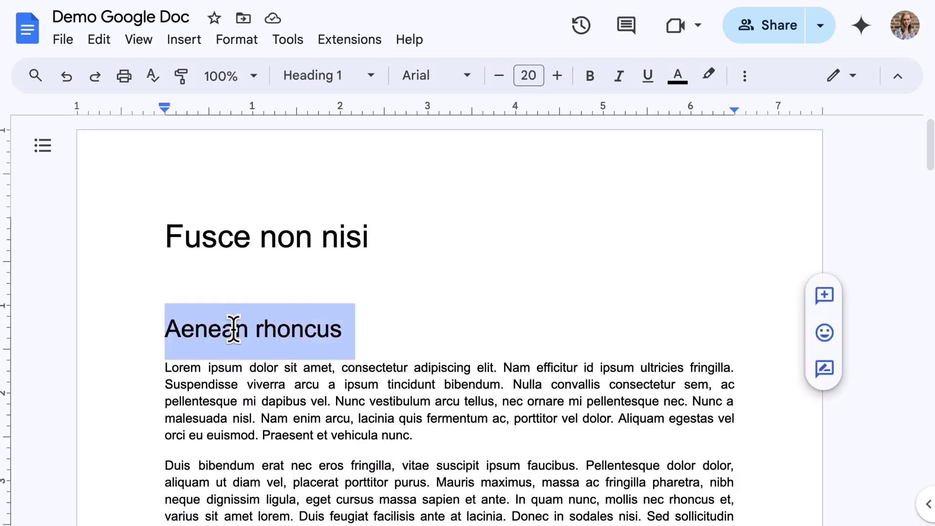
{"action": "left_click", "coordinate": [591, 75]}
{"action": "left_click", "coordinate": [678, 76]}
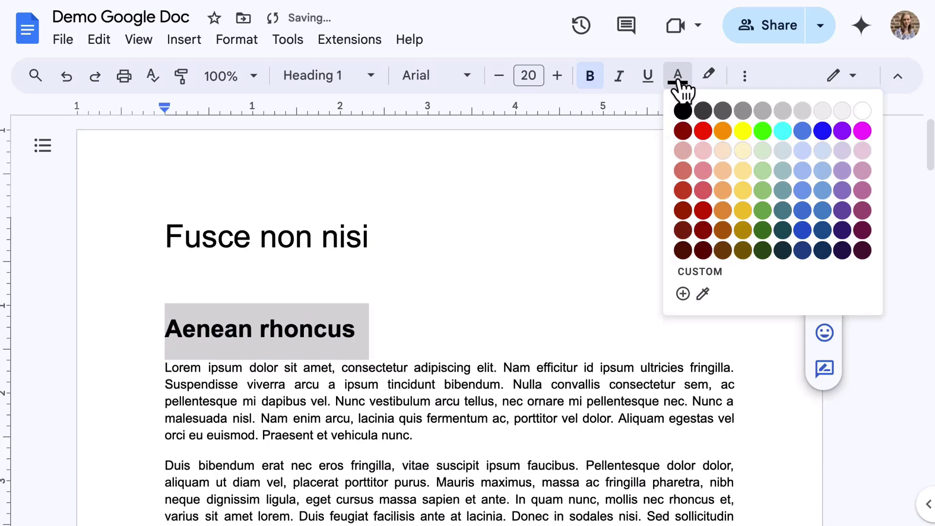
{"action": "left_click", "coordinate": [802, 131]}
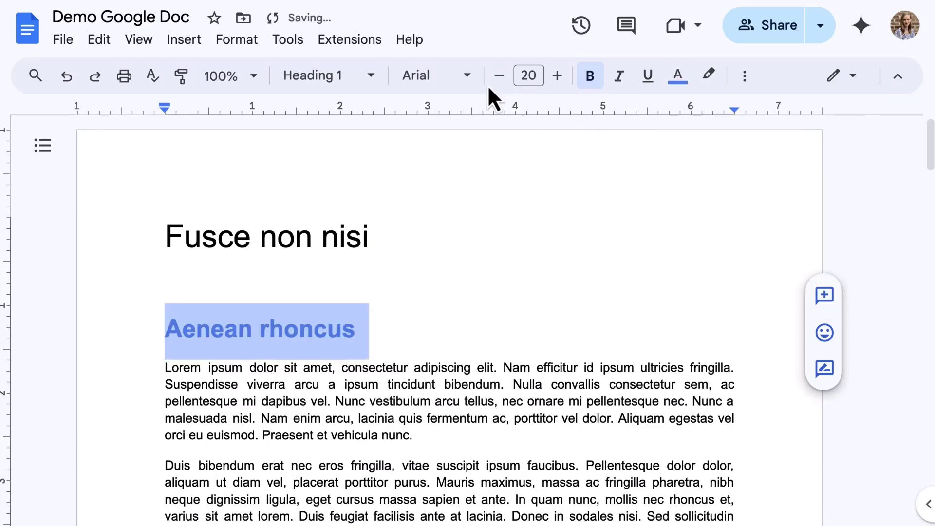
{"action": "left_click", "coordinate": [467, 76]}
{"action": "left_click", "coordinate": [471, 184]}
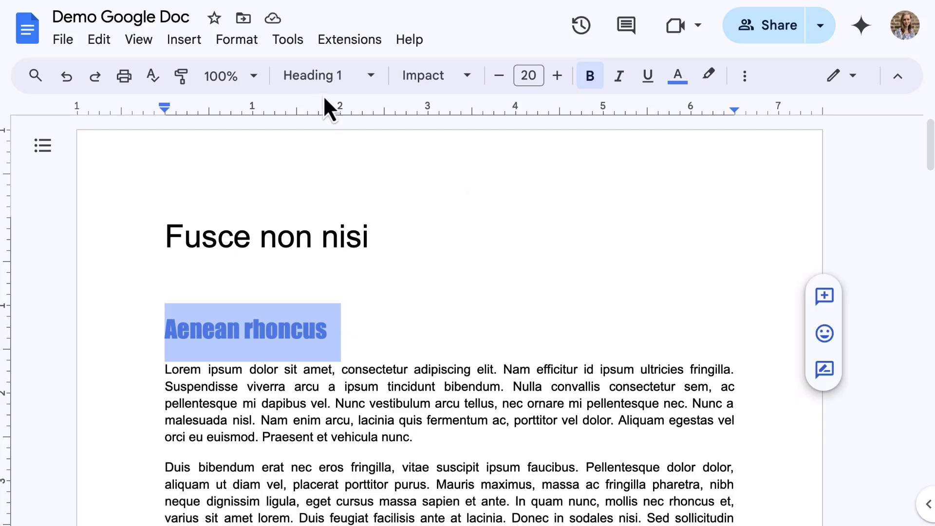
{"action": "left_click", "coordinate": [329, 77]}
{"action": "mouse_move", "coordinate": [373, 319]}
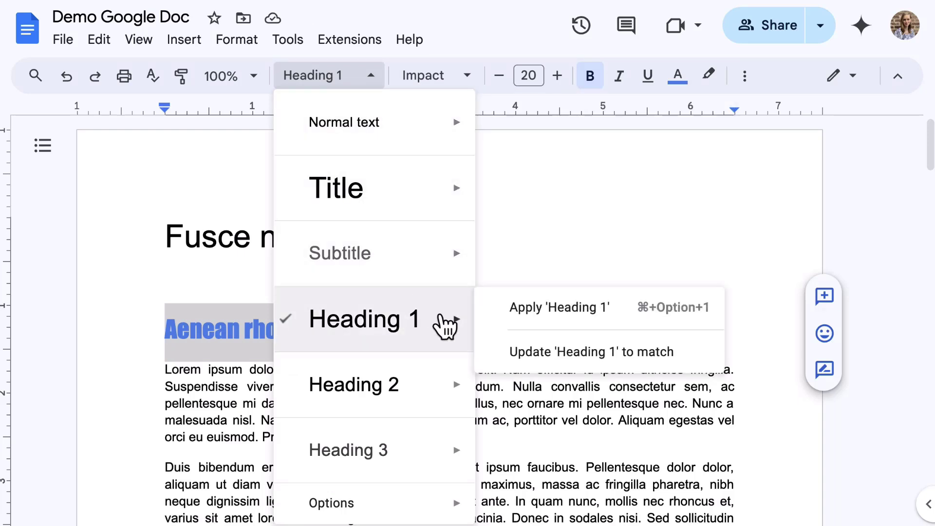
Update Heading 1 to match 'Aenean rhoncus' so all Heading 1s turn blue bold Impact
{"action": "left_click", "coordinate": [570, 353]}
{"action": "left_click", "coordinate": [565, 352]}
{"action": "scroll", "coordinate": [565, 352], "scroll_direction": "down", "scroll_amount": 2}
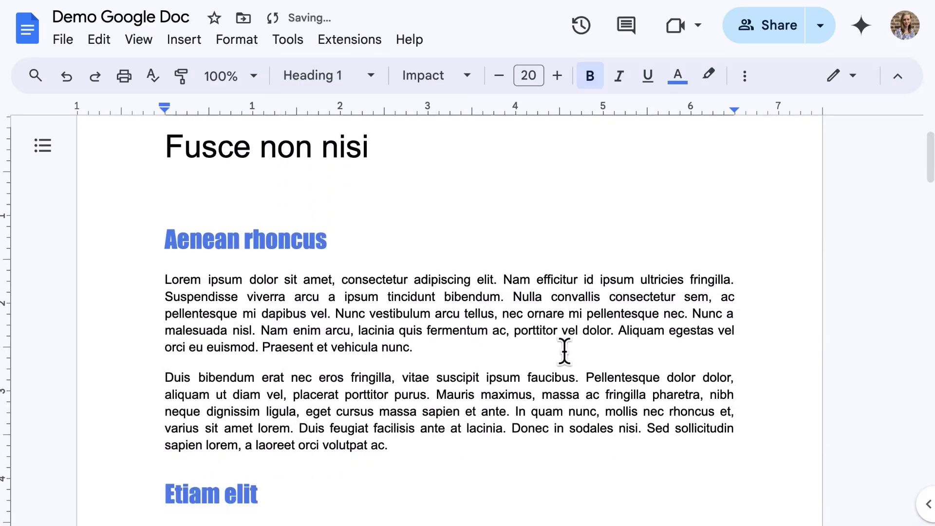
{"action": "scroll", "coordinate": [565, 353], "scroll_direction": "down", "scroll_amount": 3}
{"action": "scroll", "coordinate": [565, 349], "scroll_direction": "down", "scroll_amount": 3}
{"action": "scroll", "coordinate": [565, 348], "scroll_direction": "down", "scroll_amount": 3}
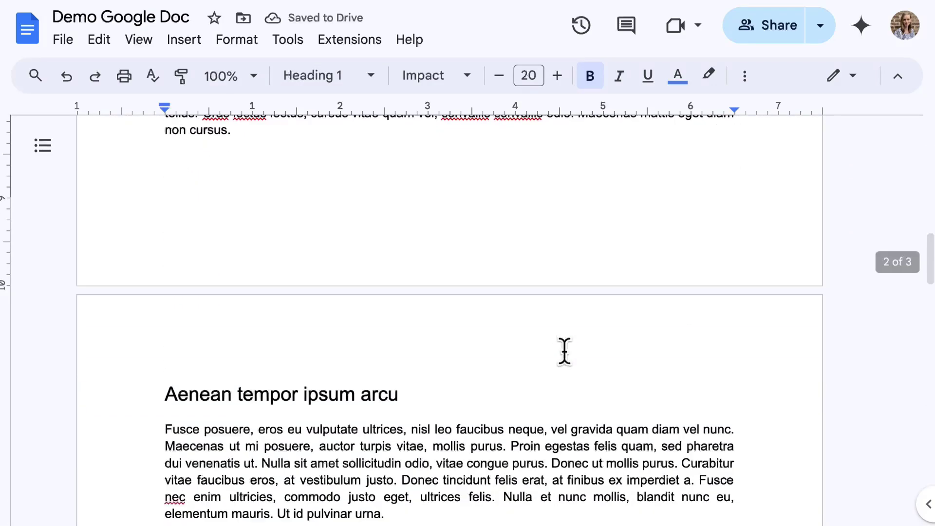
{"action": "scroll", "coordinate": [565, 349], "scroll_direction": "down", "scroll_amount": 3}
{"action": "scroll", "coordinate": [564, 349], "scroll_direction": "down", "scroll_amount": 1}
{"action": "scroll", "coordinate": [565, 348], "scroll_direction": "down", "scroll_amount": 1}
{"action": "scroll", "coordinate": [565, 348], "scroll_direction": "down", "scroll_amount": 3}
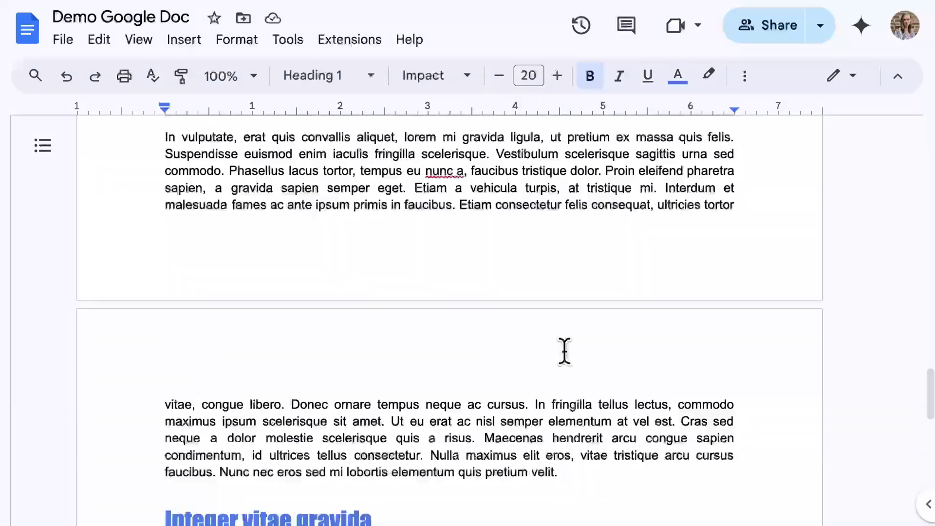
{"action": "scroll", "coordinate": [565, 348], "scroll_direction": "down", "scroll_amount": 2}
{"action": "scroll", "coordinate": [564, 351], "scroll_direction": "up", "scroll_amount": 15}
{"action": "scroll", "coordinate": [565, 350], "scroll_direction": "up", "scroll_amount": 3}
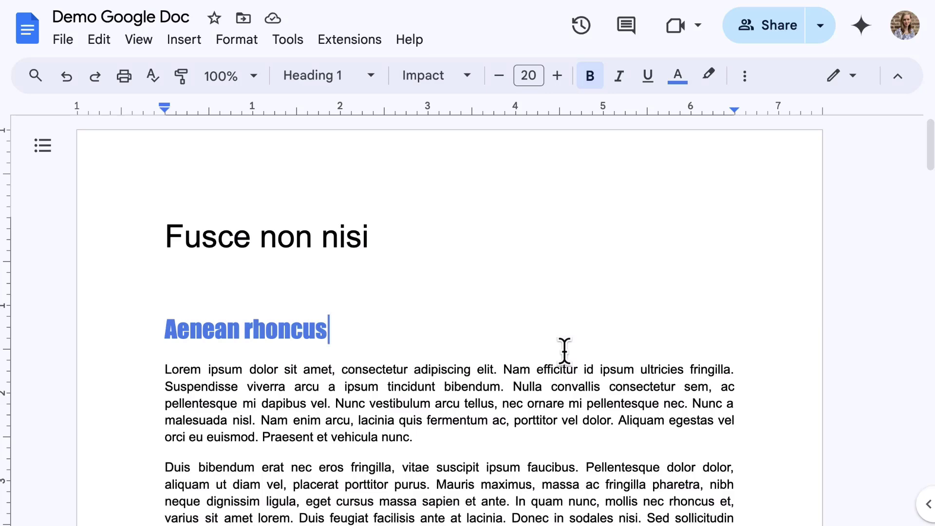
{"action": "scroll", "coordinate": [434, 399], "scroll_direction": "down", "scroll_amount": 5}
{"action": "scroll", "coordinate": [397, 402], "scroll_direction": "down", "scroll_amount": 1}
{"action": "left_click_drag", "start_coordinate": [348, 315], "coordinate": [165, 315]}
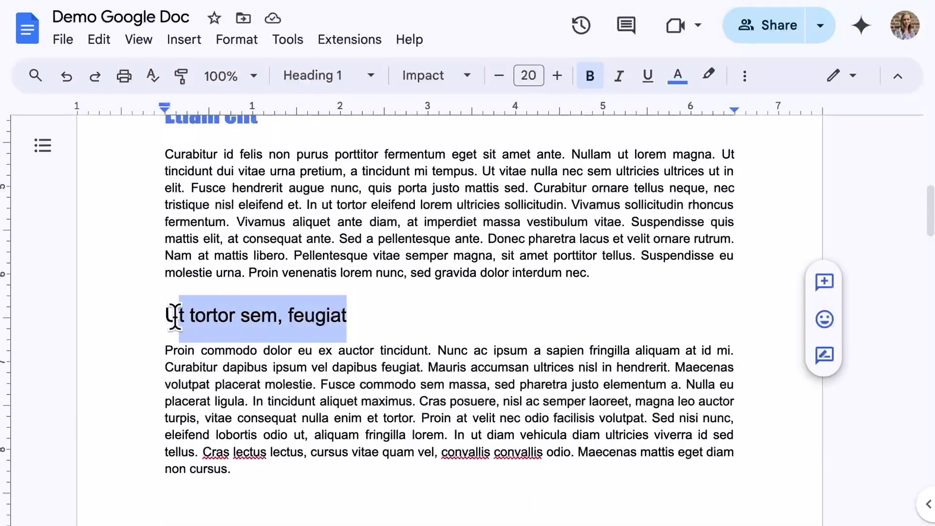
Format 'Ut tortor sem, feugiat' as italic, green, 14 pt Comfortaa
{"action": "left_click", "coordinate": [620, 76]}
{"action": "left_click", "coordinate": [679, 75]}
{"action": "left_click", "coordinate": [771, 223]}
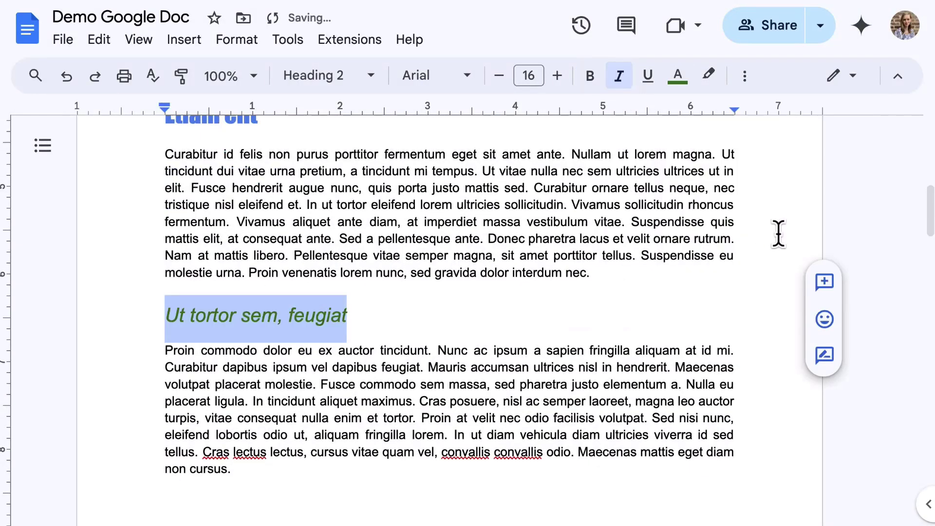
{"action": "left_click", "coordinate": [500, 76]}
{"action": "left_click", "coordinate": [499, 77]}
{"action": "left_click", "coordinate": [468, 76]}
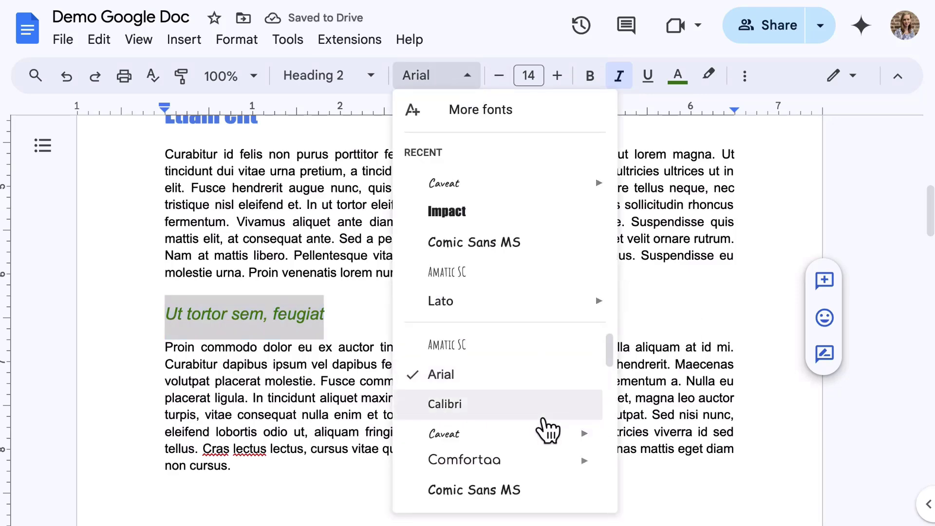
{"action": "left_click", "coordinate": [511, 460]}
Update Heading 2 to match this heading so all subheadings share its look
{"action": "left_click", "coordinate": [328, 75]}
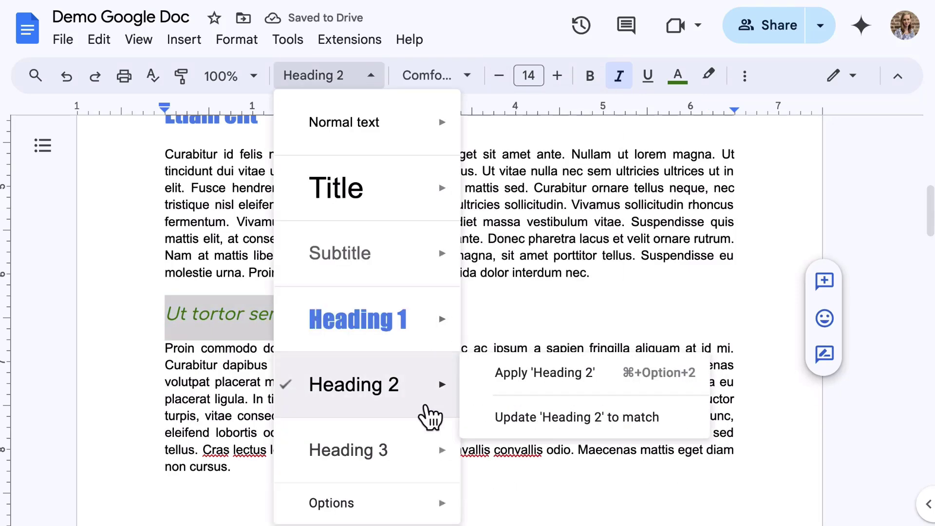
{"action": "left_click", "coordinate": [570, 417]}
{"action": "left_click", "coordinate": [531, 349]}
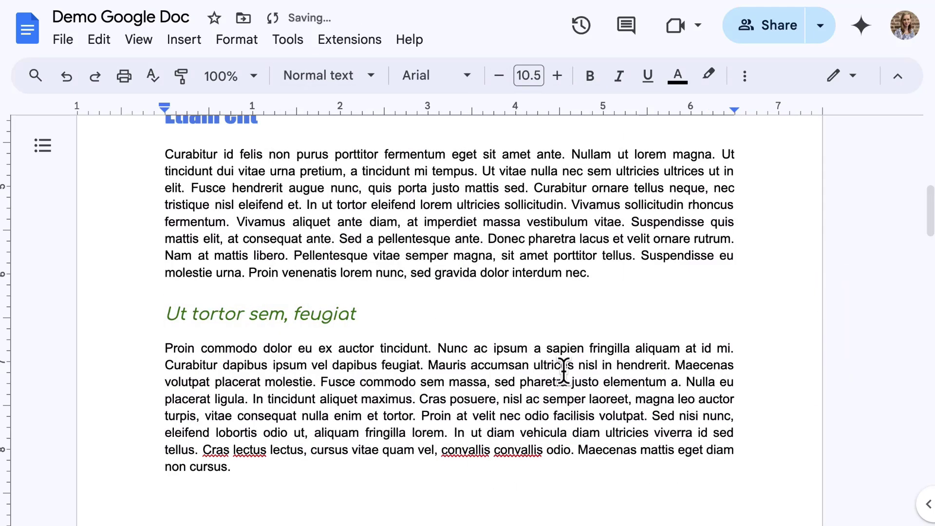
{"action": "scroll", "coordinate": [564, 369], "scroll_direction": "down", "scroll_amount": 5}
{"action": "scroll", "coordinate": [565, 369], "scroll_direction": "down", "scroll_amount": 2}
{"action": "scroll", "coordinate": [564, 369], "scroll_direction": "down", "scroll_amount": 2}
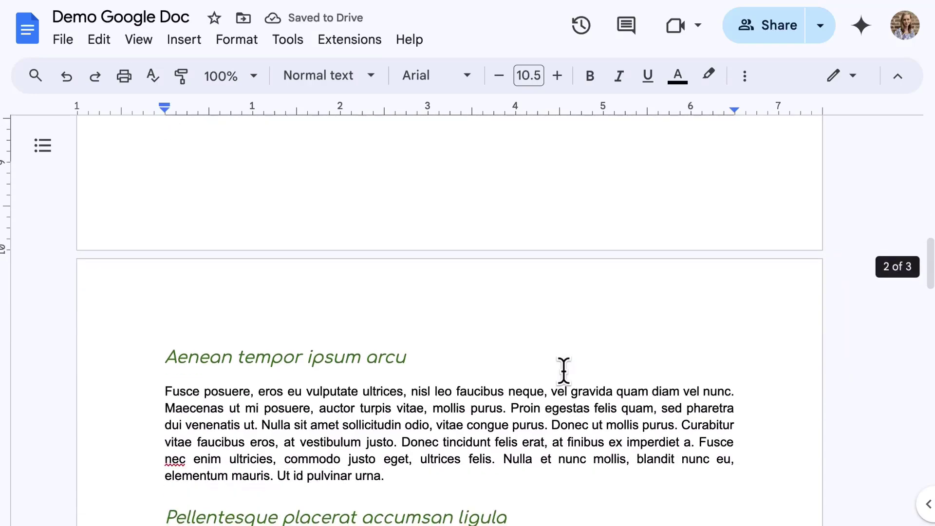
{"action": "scroll", "coordinate": [564, 370], "scroll_direction": "down", "scroll_amount": 1}
{"action": "scroll", "coordinate": [564, 369], "scroll_direction": "down", "scroll_amount": 2}
{"action": "scroll", "coordinate": [564, 368], "scroll_direction": "down", "scroll_amount": 1}
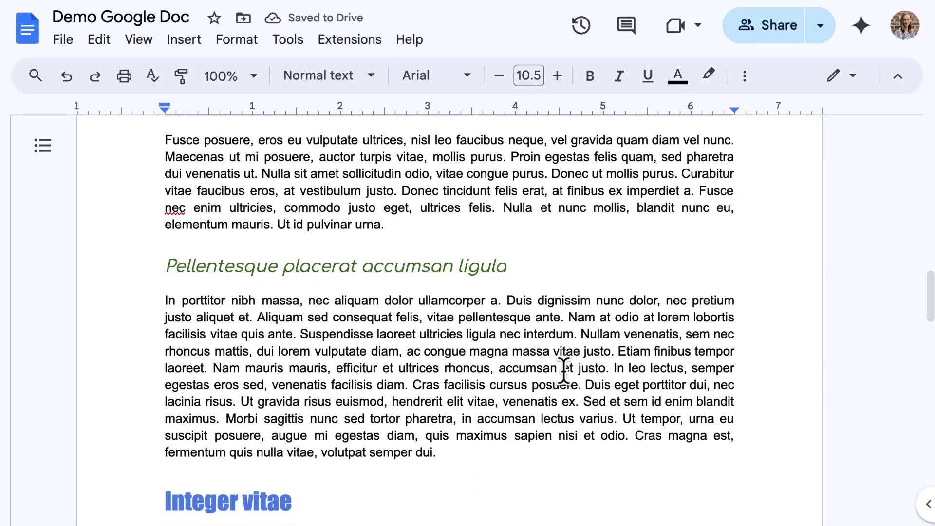
{"action": "scroll", "coordinate": [564, 369], "scroll_direction": "down", "scroll_amount": 3}
{"action": "scroll", "coordinate": [564, 369], "scroll_direction": "down", "scroll_amount": 1}
{"action": "scroll", "coordinate": [564, 369], "scroll_direction": "down", "scroll_amount": 3}
{"action": "scroll", "coordinate": [564, 369], "scroll_direction": "down", "scroll_amount": 2}
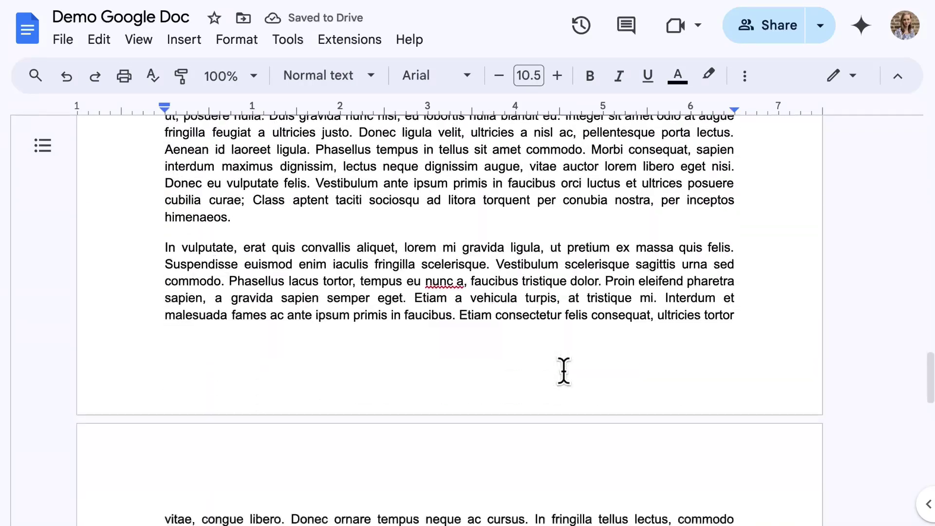
{"action": "scroll", "coordinate": [564, 369], "scroll_direction": "down", "scroll_amount": 4}
{"action": "scroll", "coordinate": [564, 370], "scroll_direction": "down", "scroll_amount": 1}
{"action": "scroll", "coordinate": [564, 369], "scroll_direction": "up", "scroll_amount": 15}
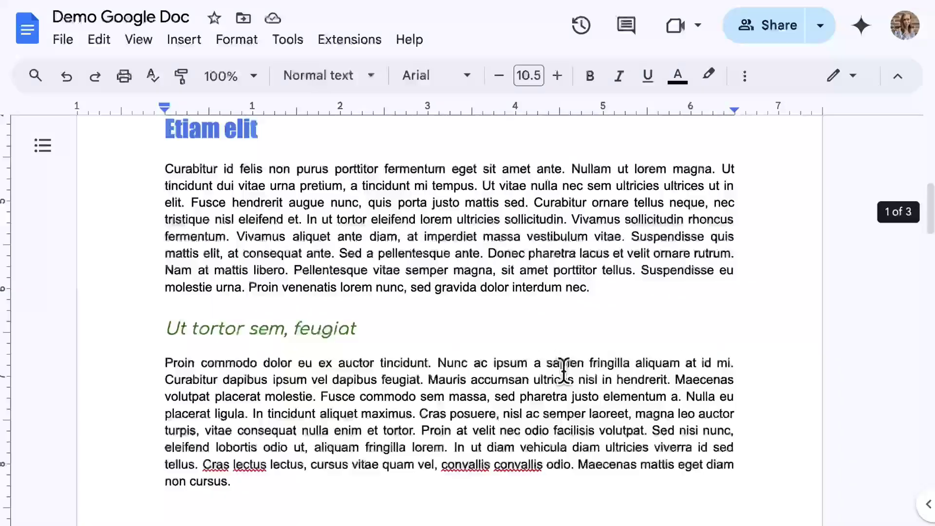
{"action": "scroll", "coordinate": [564, 370], "scroll_direction": "up", "scroll_amount": 5}
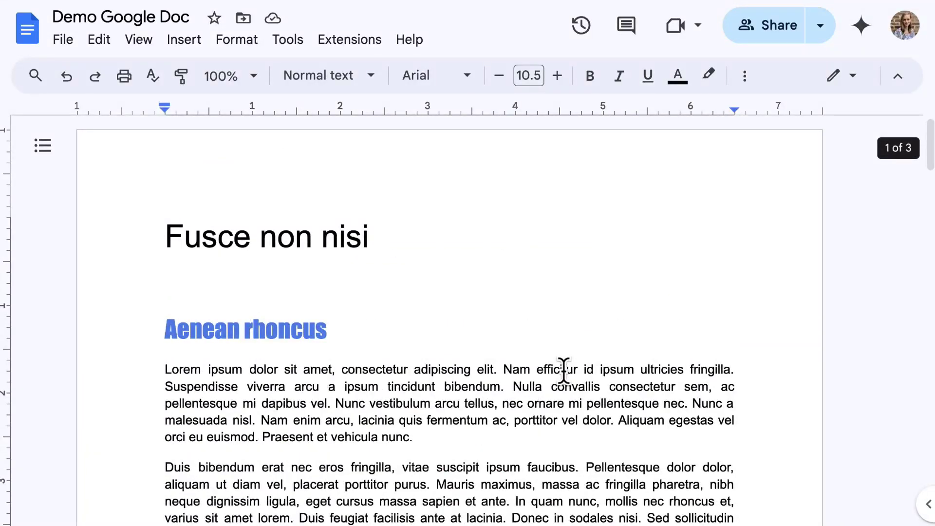